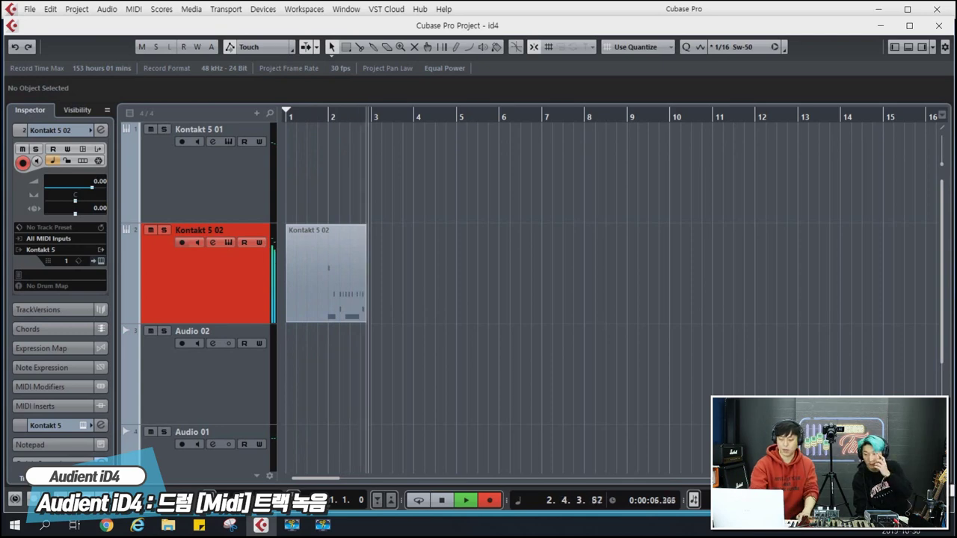
Step: Discard the current drum take on the Kontakt 5 02 track and record a new one from the start of the project
{"action": "key", "text": "space"}
{"action": "key", "text": "Delete"}
{"action": "key", "text": "Home"}
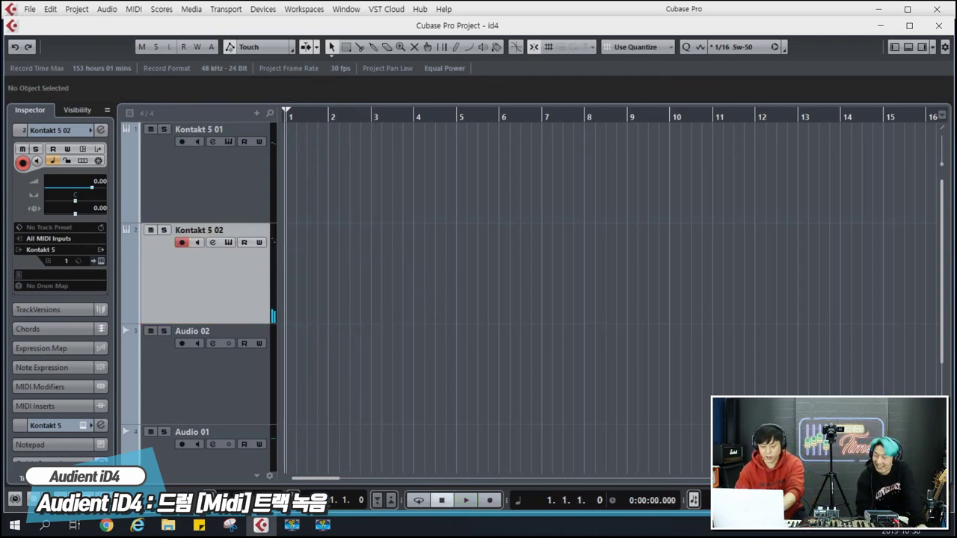
{"action": "key", "text": "space"}
{"action": "key", "text": "KP_Multiply"}
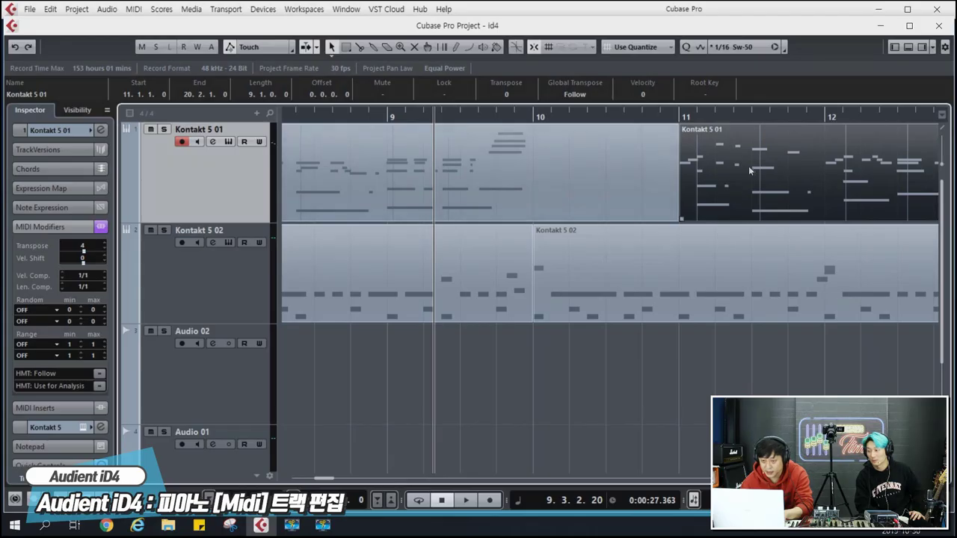
Step: Move the second Kontakt 5 01 part earlier to start at 9.8.1.0 and glue it to the preceding part
{"action": "left_click_drag", "start_coordinate": [750, 170], "coordinate": [585, 155]}
{"action": "key", "text": "space"}
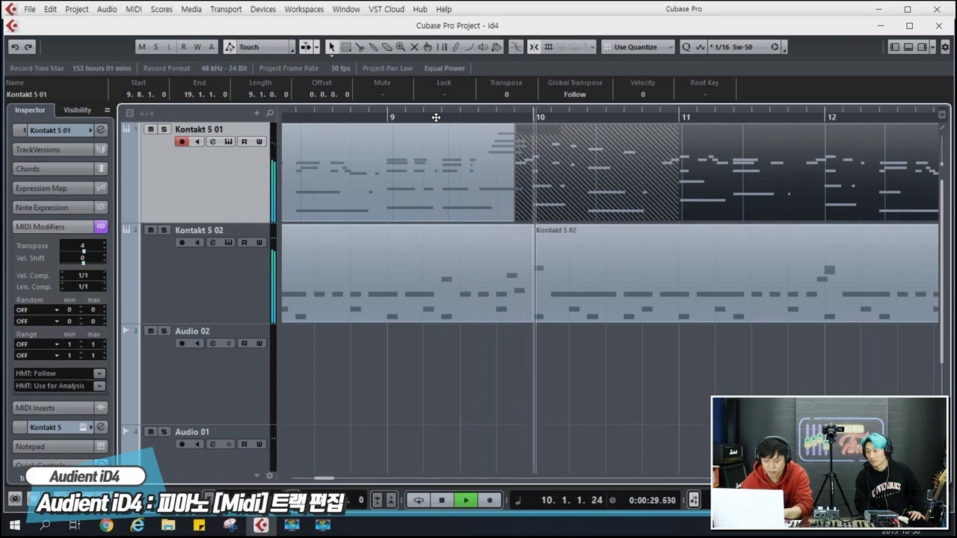
{"action": "key", "text": "g"}
{"action": "key", "text": "g"}
{"action": "key", "text": "g"}
{"action": "left_click", "coordinate": [697, 183]}
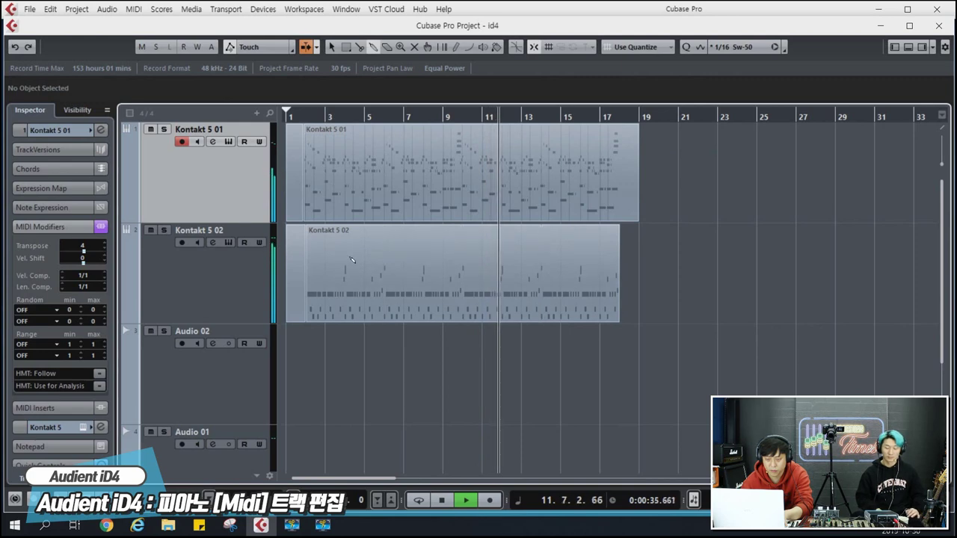
Step: Set the Kontakt 5 01 track's delay to 10.00 and reduce the height of all tracks
{"action": "left_click", "coordinate": [53, 130]}
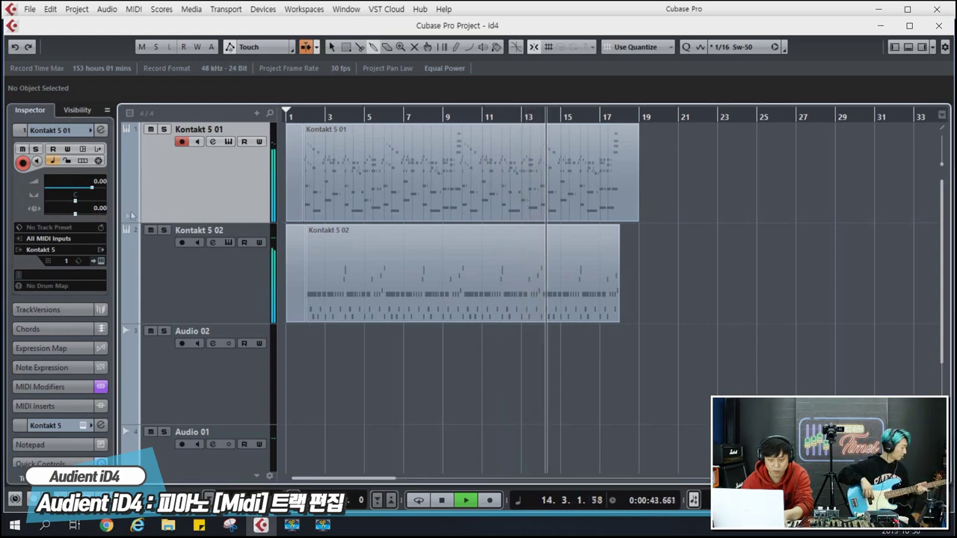
{"action": "double_click", "coordinate": [102, 210]}
{"action": "type", "text": "10"}
{"action": "key", "text": "Return"}
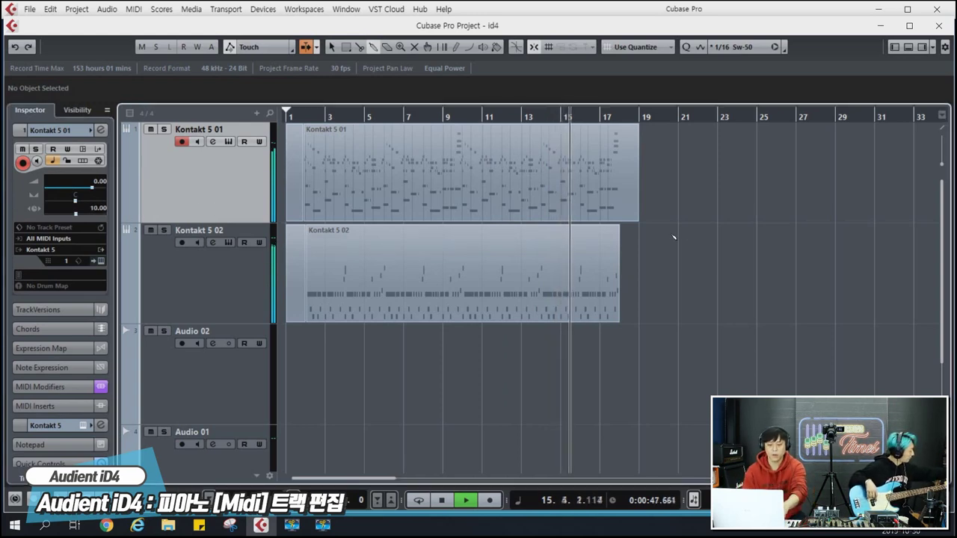
{"action": "key", "text": "shift+g"}
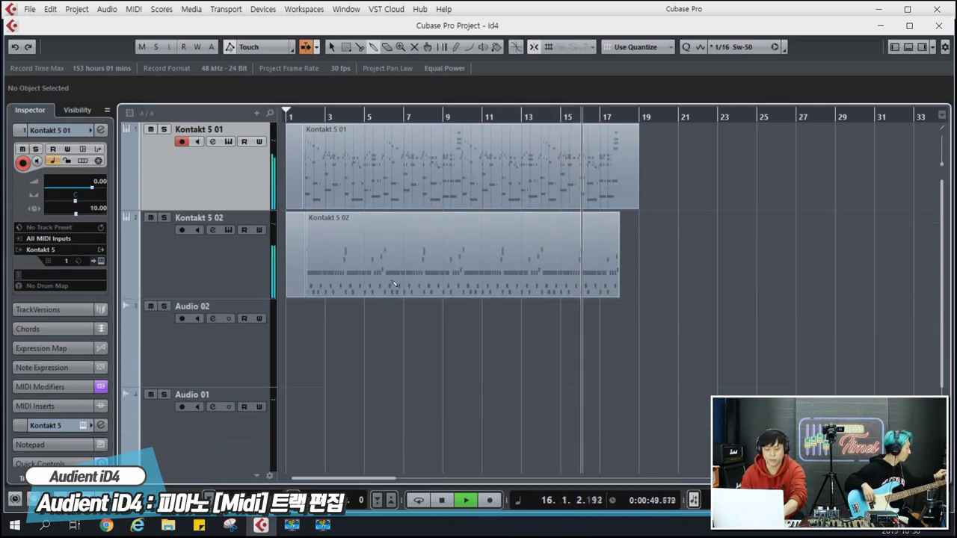
{"action": "key", "text": "shift+g"}
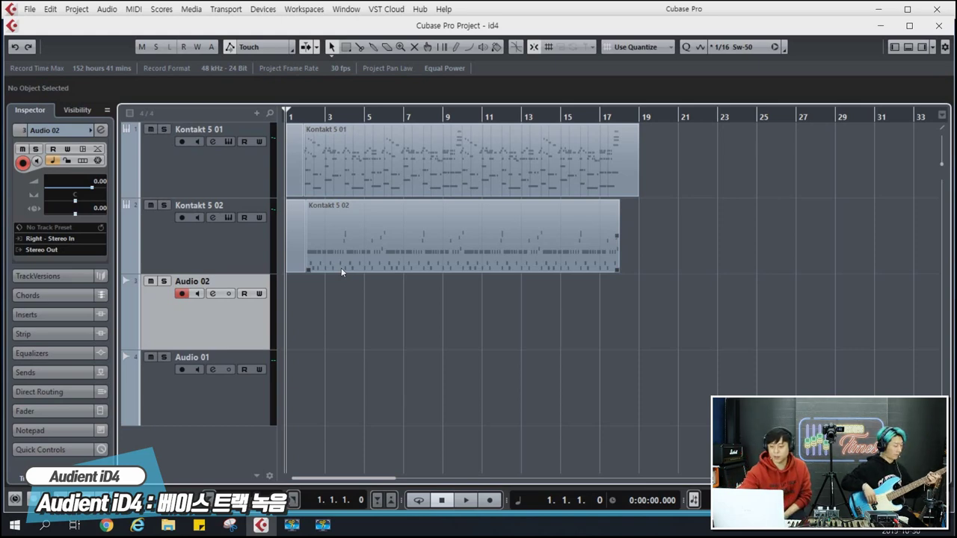
Step: Record the bass part on the Audio 02 track and play the take back soloed from its beginning
{"action": "key", "text": "KP_Multiply"}
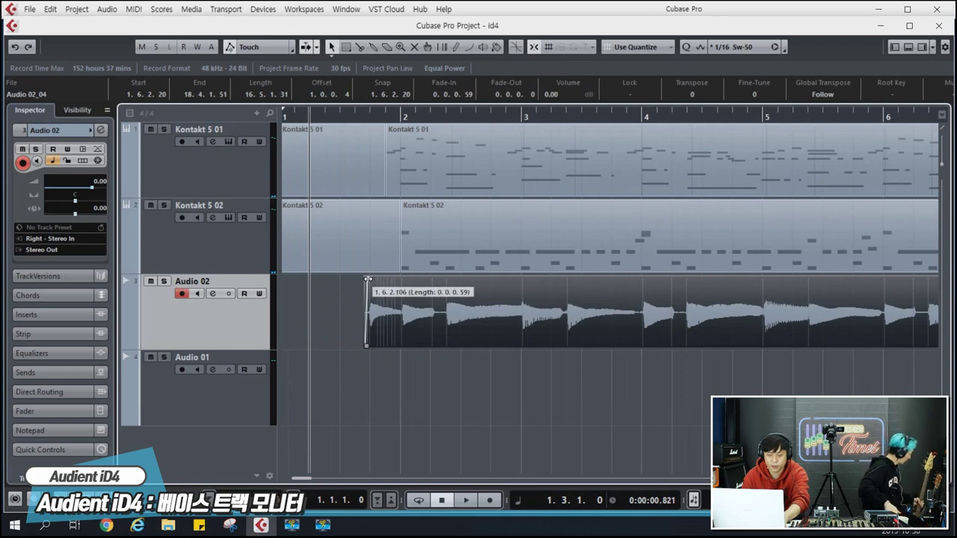
{"action": "left_click", "coordinate": [369, 117]}
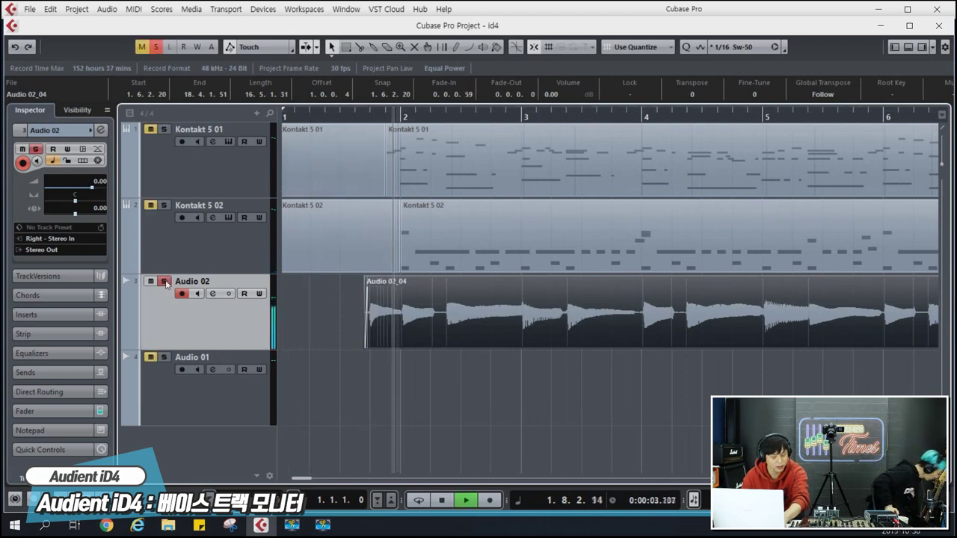
{"action": "key", "text": "g"}
{"action": "key", "text": "g"}
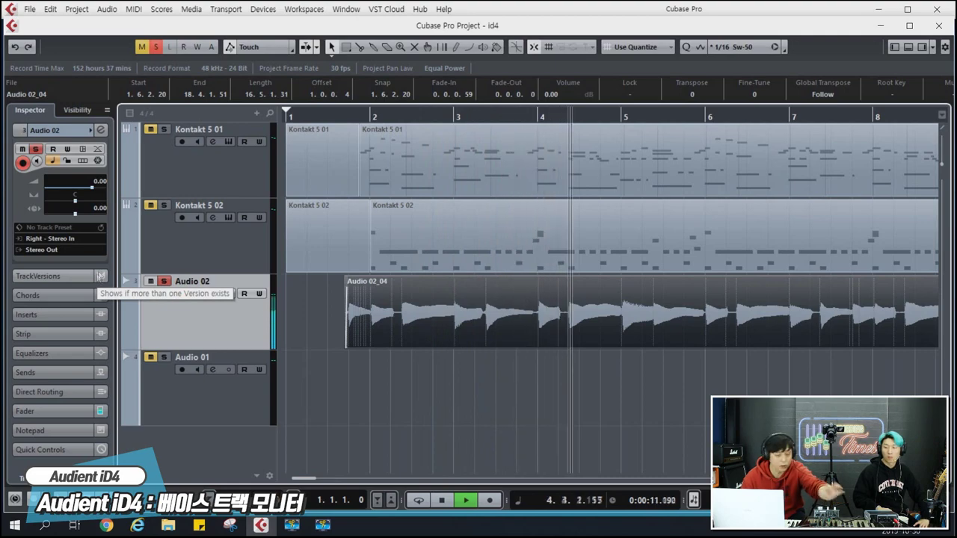
{"action": "key", "text": "g"}
{"action": "key", "text": "g"}
{"action": "key", "text": "g"}
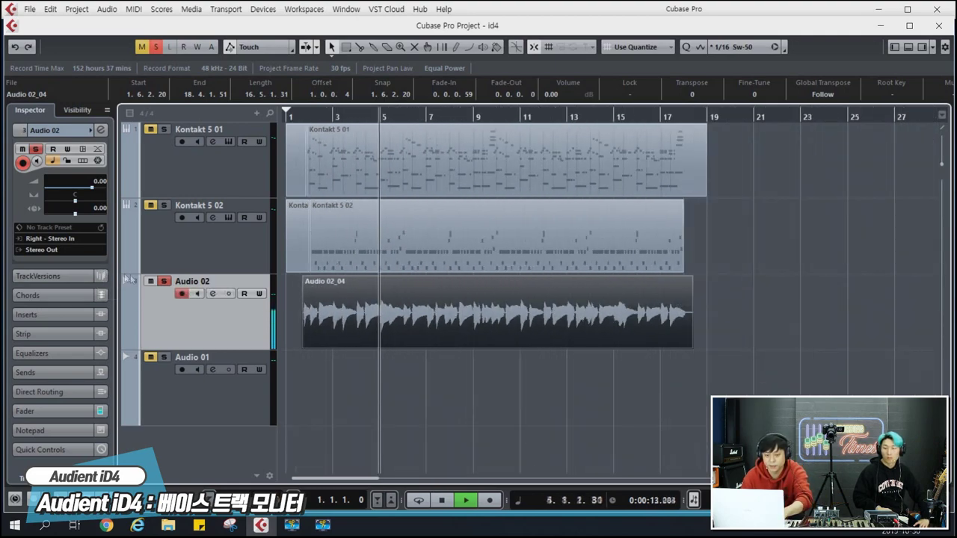
Step: Open the channel settings of the Audio 02 track
{"action": "left_click", "coordinate": [101, 131]}
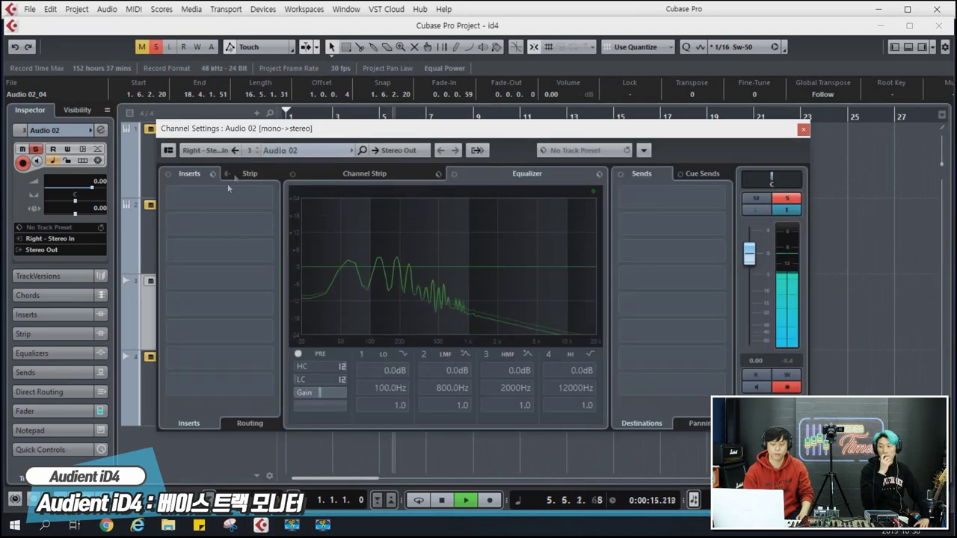
{"action": "left_click", "coordinate": [218, 200]}
{"action": "type", "text": "ap"}
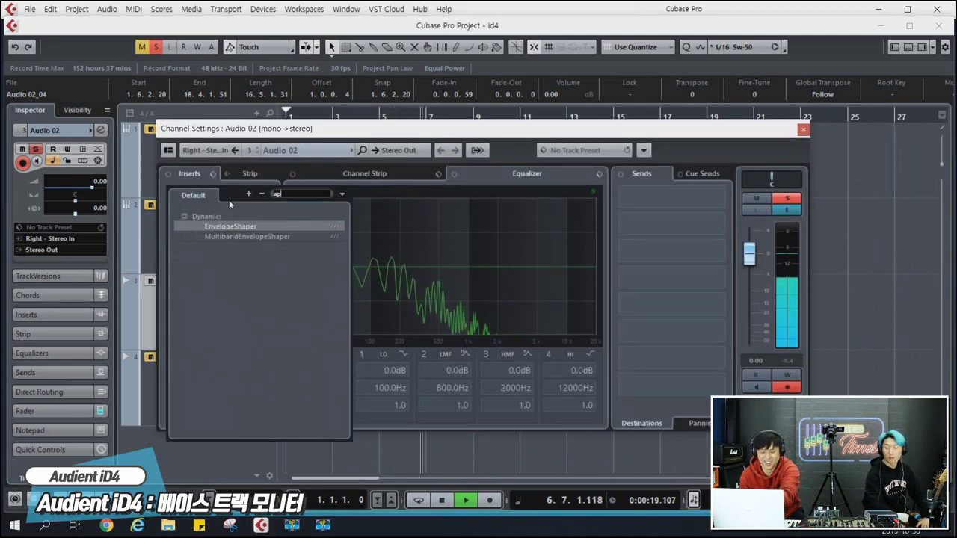
{"action": "key", "text": "BackSpace"}
{"action": "key", "text": "BackSpace"}
{"action": "left_click", "coordinate": [245, 216]}
Step: Equalize the bass: boost the low band 5.7 dB at 96.8 Hz, cut the low-mids around 298 Hz, and boost the highs 1.7 dB at 5780 Hz
{"action": "mouse_move", "coordinate": [374, 266]}
{"action": "left_mouse_down"}
{"action": "mouse_move", "coordinate": [338, 258]}
{"action": "mouse_move", "coordinate": [358, 240]}
{"action": "mouse_move", "coordinate": [368, 250]}
{"action": "left_mouse_up"}
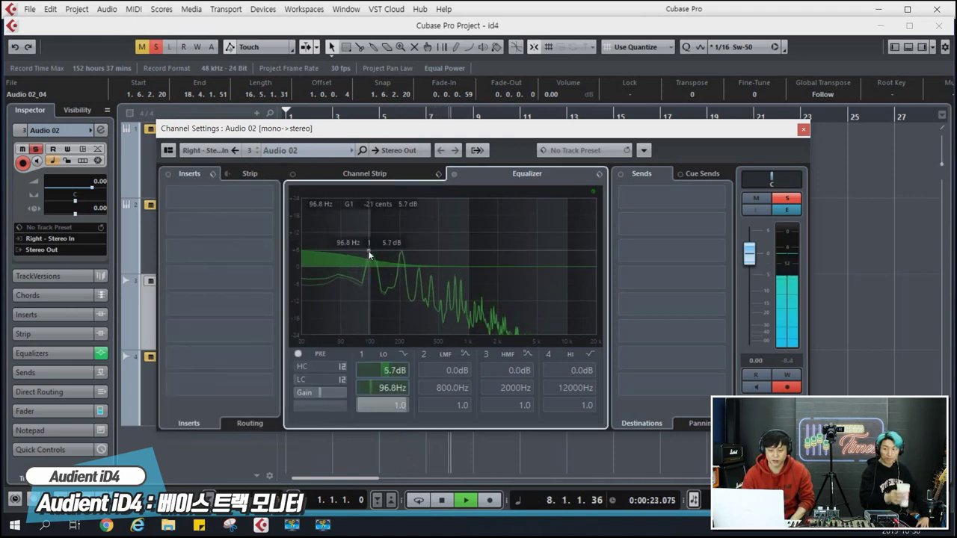
{"action": "left_click", "coordinate": [416, 285]}
{"action": "left_click", "coordinate": [543, 262]}
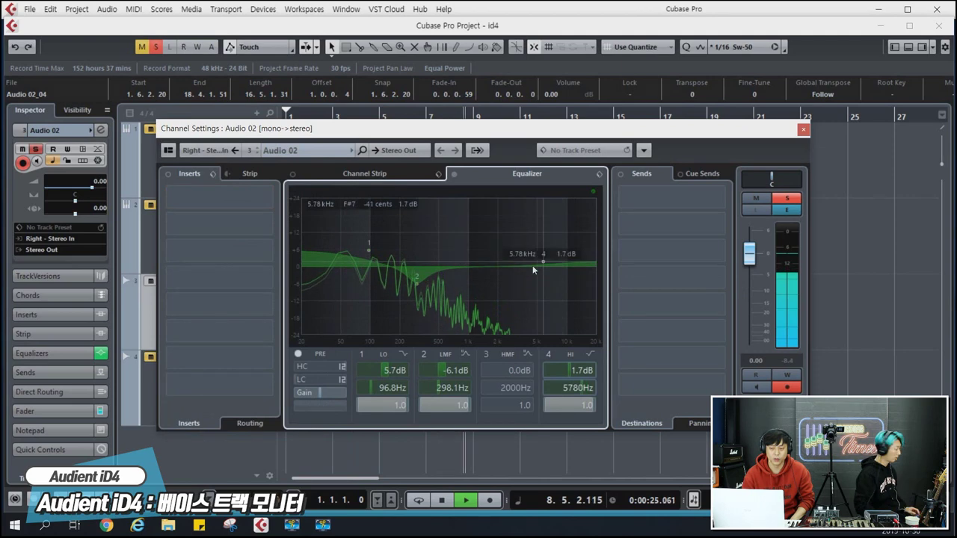
{"action": "left_click", "coordinate": [422, 282]}
{"action": "left_click_drag", "start_coordinate": [419, 290], "coordinate": [432, 269]}
{"action": "left_click_drag", "start_coordinate": [486, 403], "coordinate": [519, 402]}
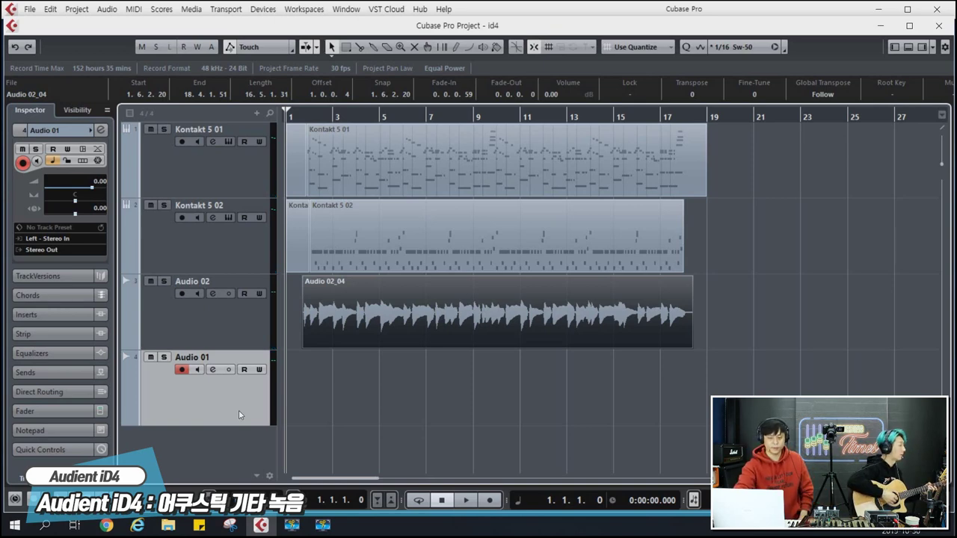
{"action": "key", "text": "KP_Multiply"}
{"action": "key", "text": "space"}
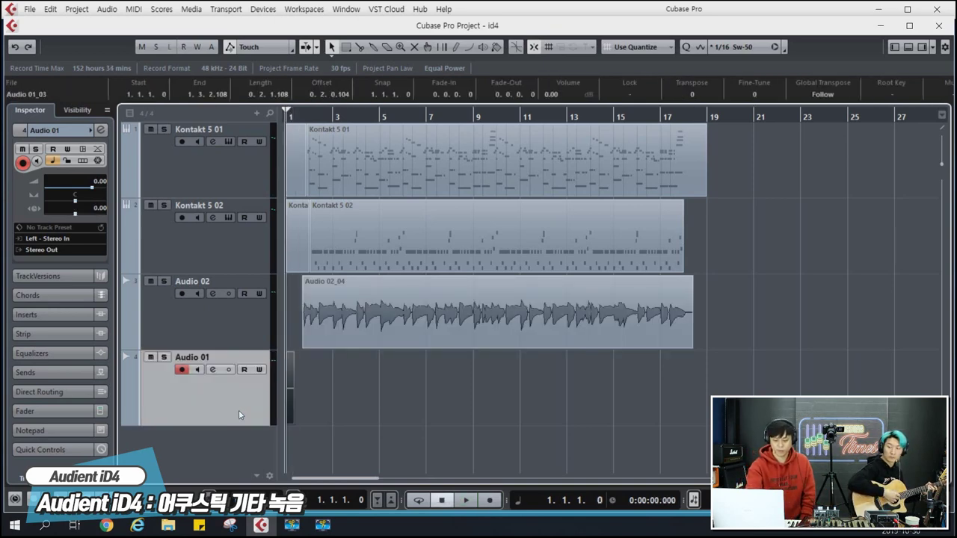
{"action": "key", "text": "KP_Multiply"}
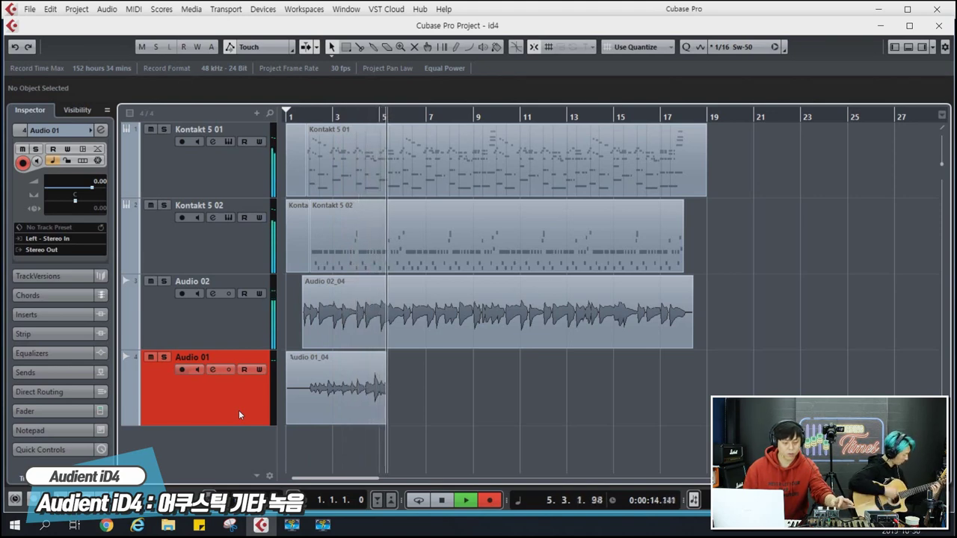
{"action": "key", "text": "space"}
{"action": "key", "text": "ctrl+z"}
Step: Record the acoustic guitar take on the Audio 01 track from the start of the project
{"action": "key", "text": "Home"}
{"action": "key", "text": "KP_Multiply"}
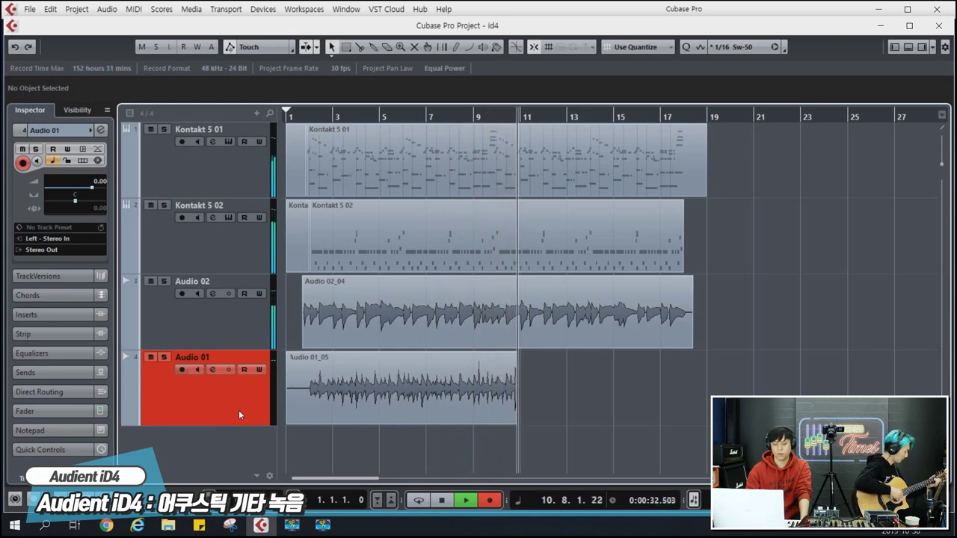
{"action": "key", "text": "KP_Multiply"}
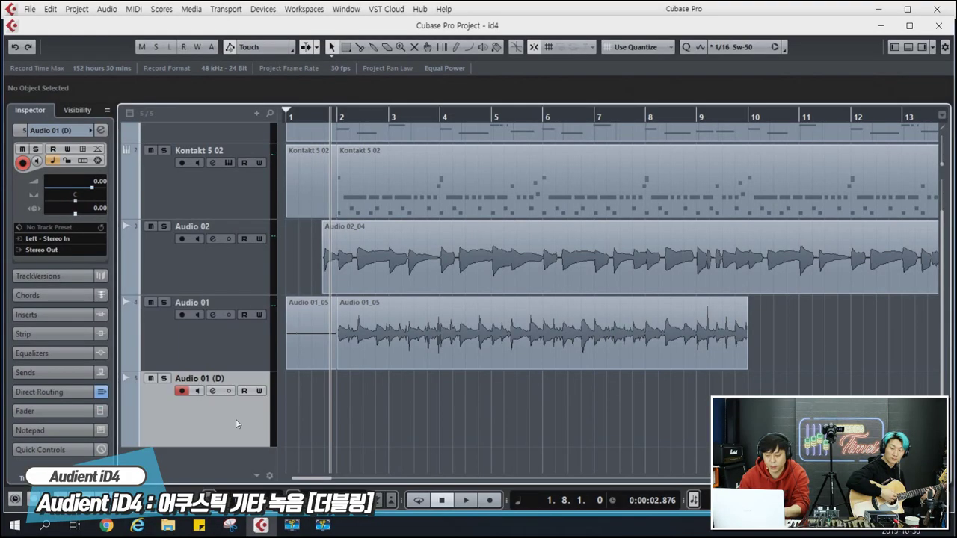
Step: Abandon a short first take on the Audio 01 (D) track and record the doubled acoustic guitar from the project start to bar 10
{"action": "key", "text": "KP_Multiply"}
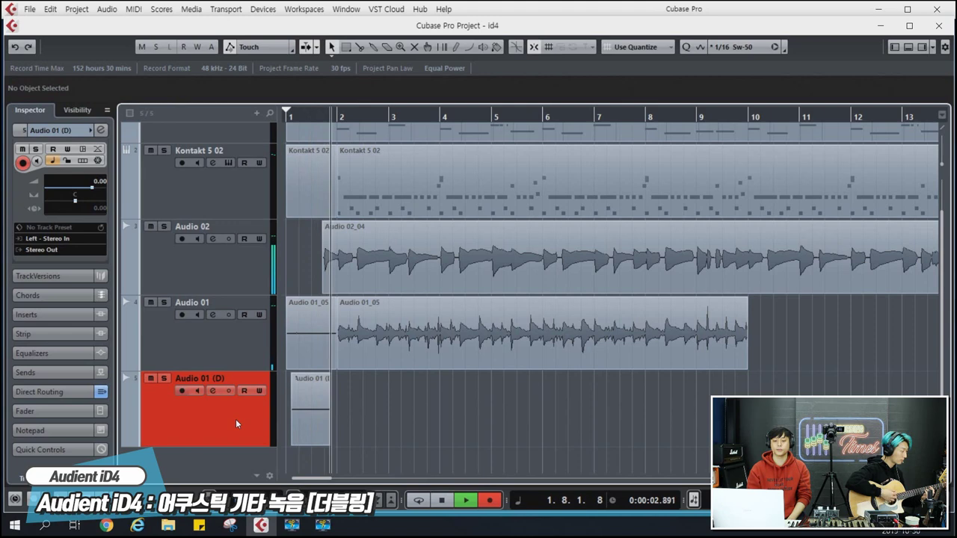
{"action": "key", "text": "space"}
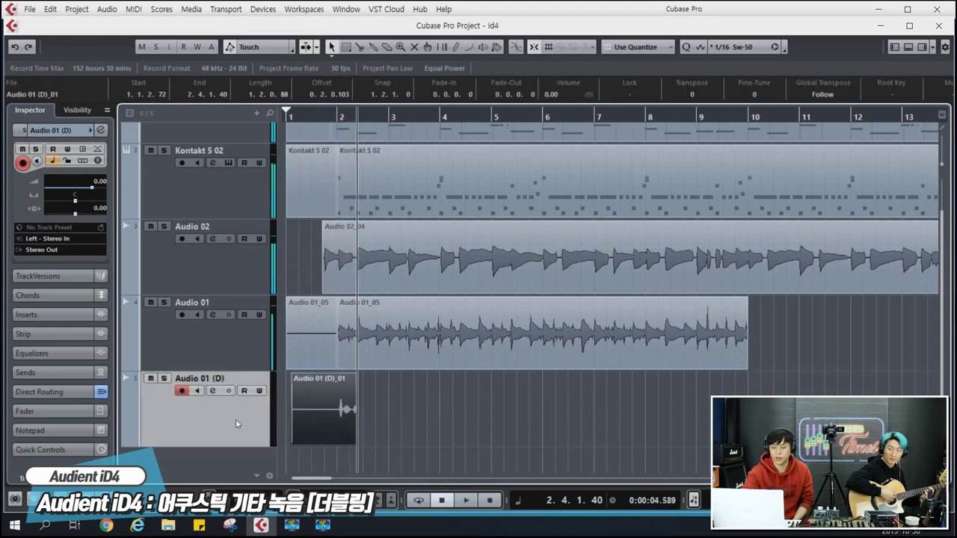
{"action": "key", "text": "KP_Decimal"}
{"action": "key", "text": "KP_Multiply"}
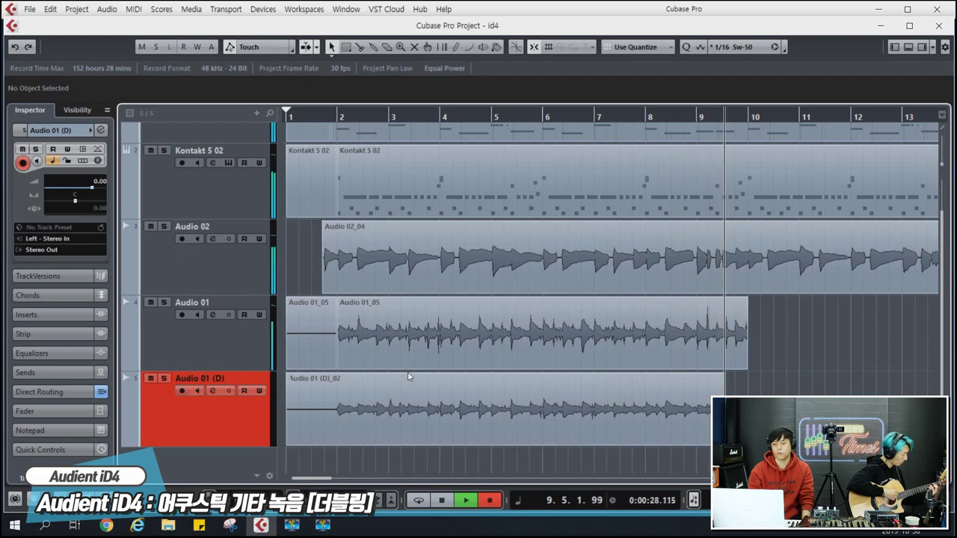
{"action": "key", "text": "space"}
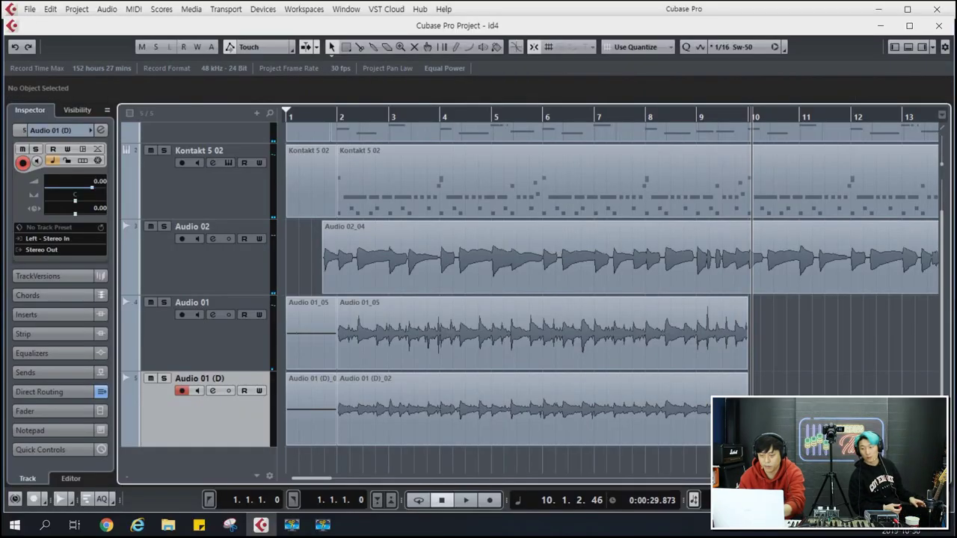
Step: Set the volume of the doubled guitar clip from bar 2 to 4.00 dB and pan the Audio 01 (D) track fully right
{"action": "left_click", "coordinate": [662, 426]}
{"action": "scroll", "coordinate": [558, 96], "scroll_direction": "up", "scroll_amount": 3}
{"action": "left_click", "coordinate": [173, 340]}
{"action": "left_click", "coordinate": [208, 405]}
{"action": "left_click_drag", "start_coordinate": [99, 203], "coordinate": [103, 206]}
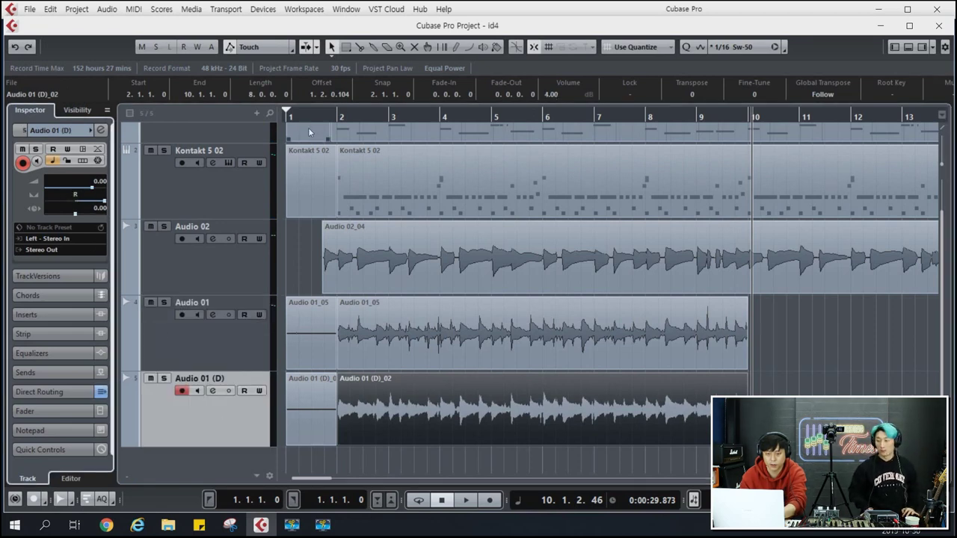
{"action": "left_click_drag", "start_coordinate": [330, 115], "coordinate": [331, 118]}
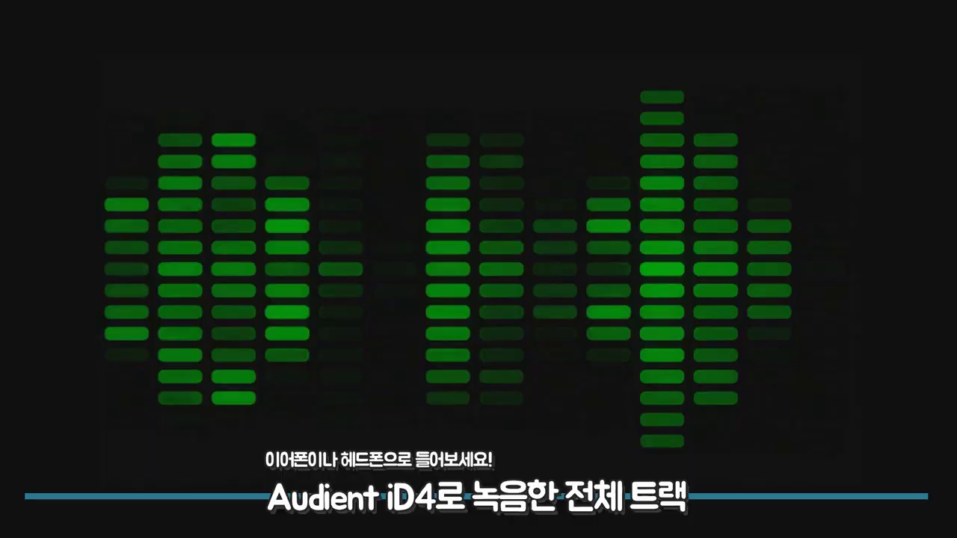